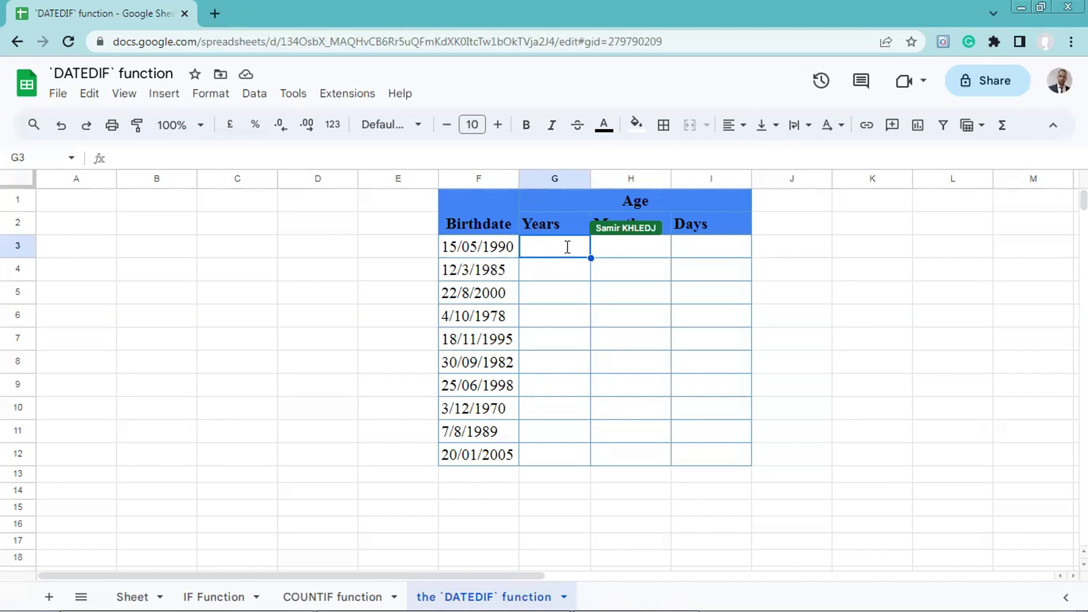
Enter =DATEDIF(F3,TODAY(),"y") in G3 so the first birthdate shows an age of 33 years.
text(=)
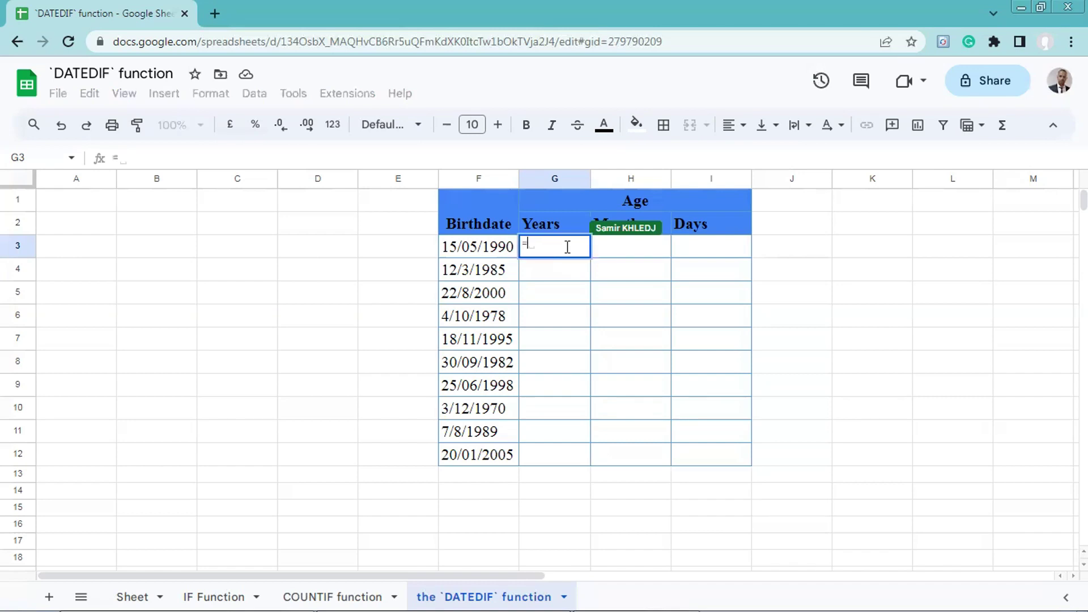
text(da)
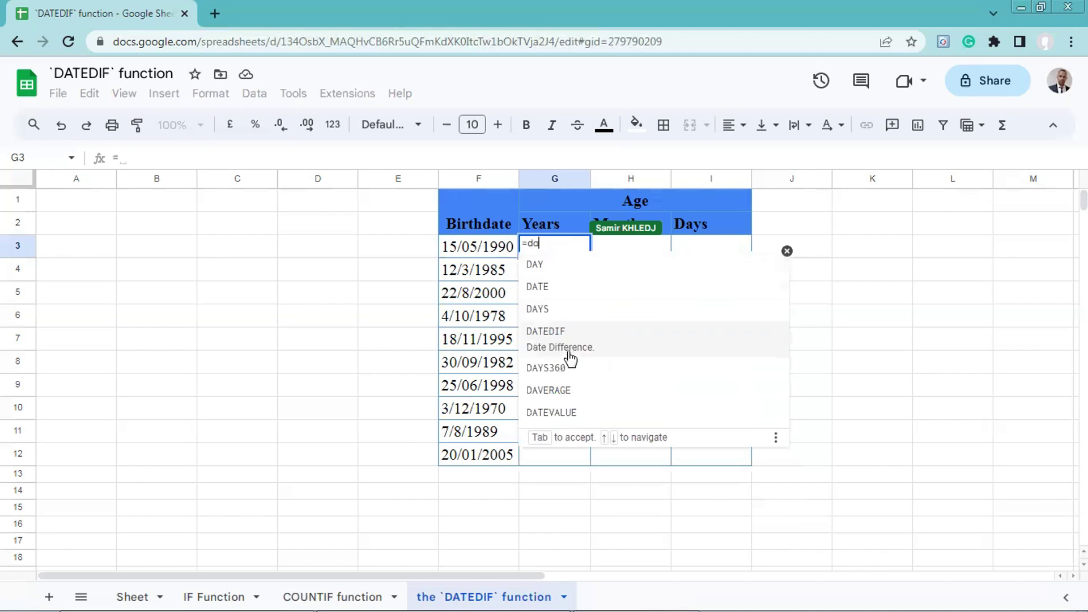
click(577, 333)
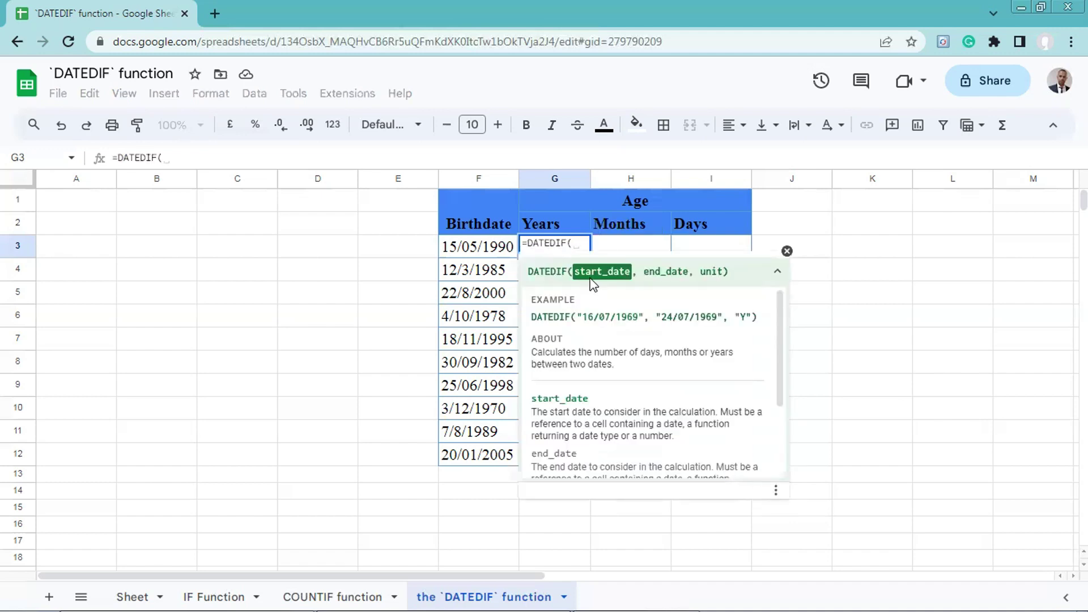
click(485, 249)
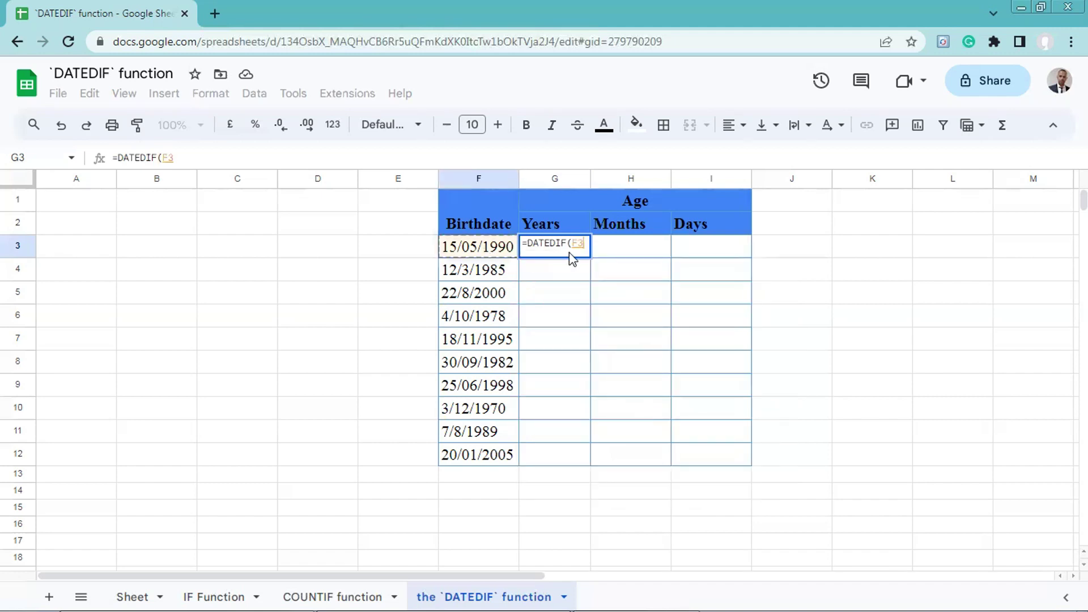
text(,)
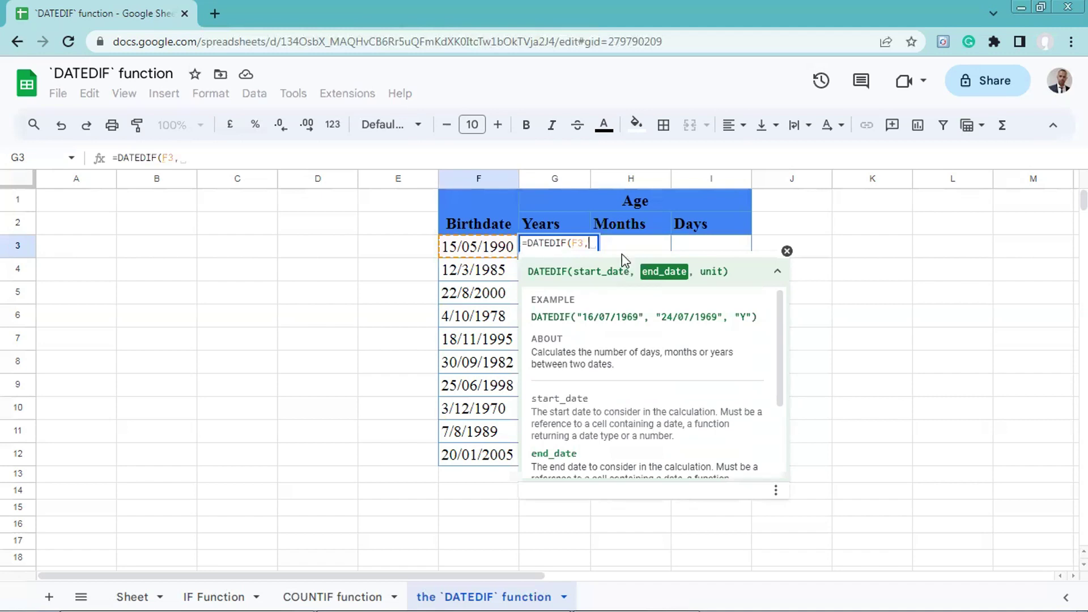
text(to)
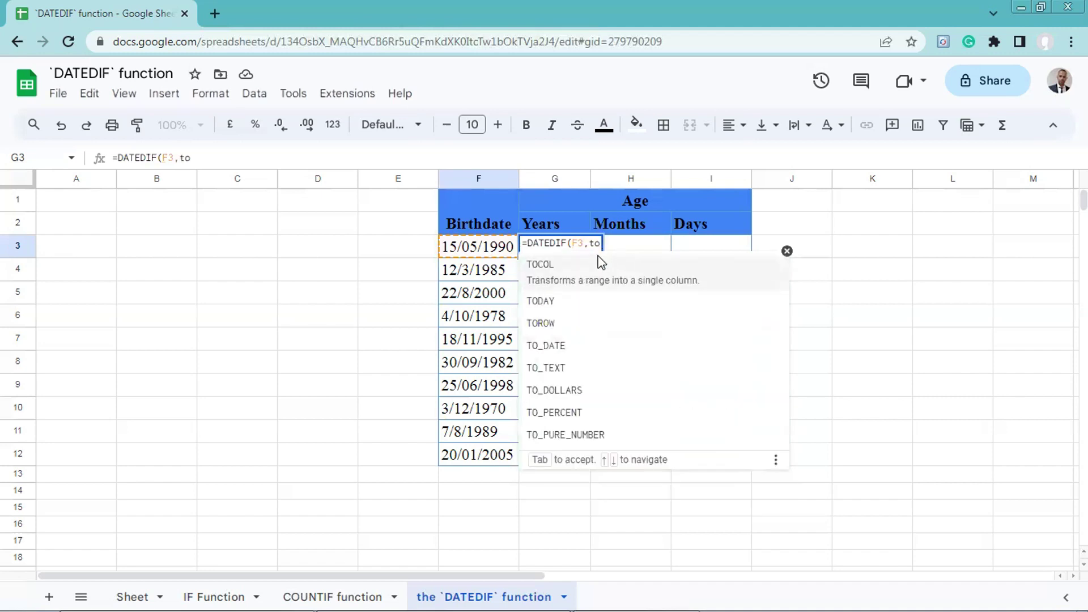
click(590, 301)
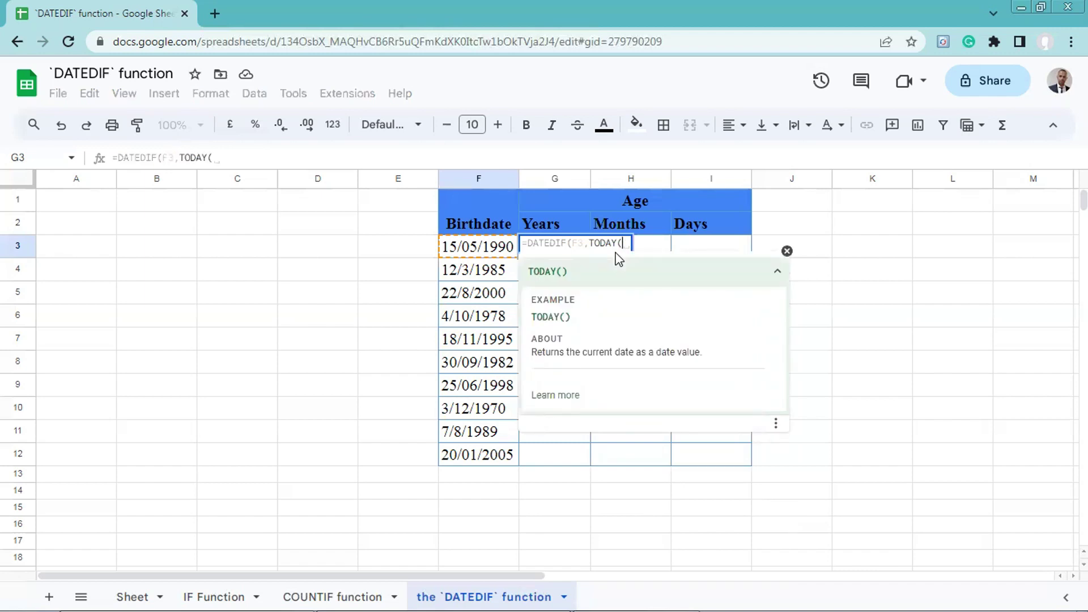
text())
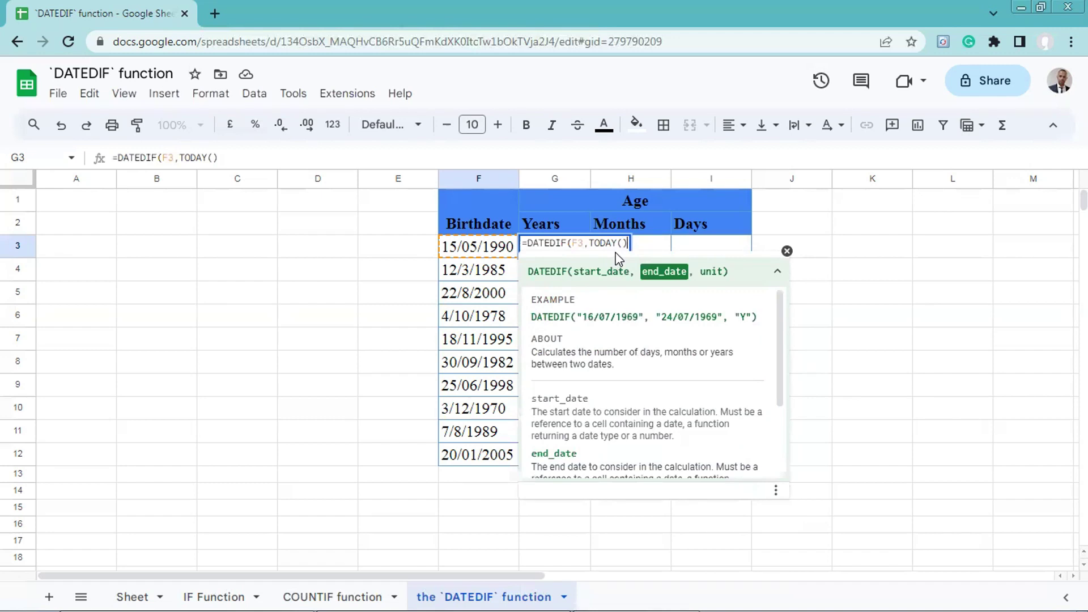
text(,)
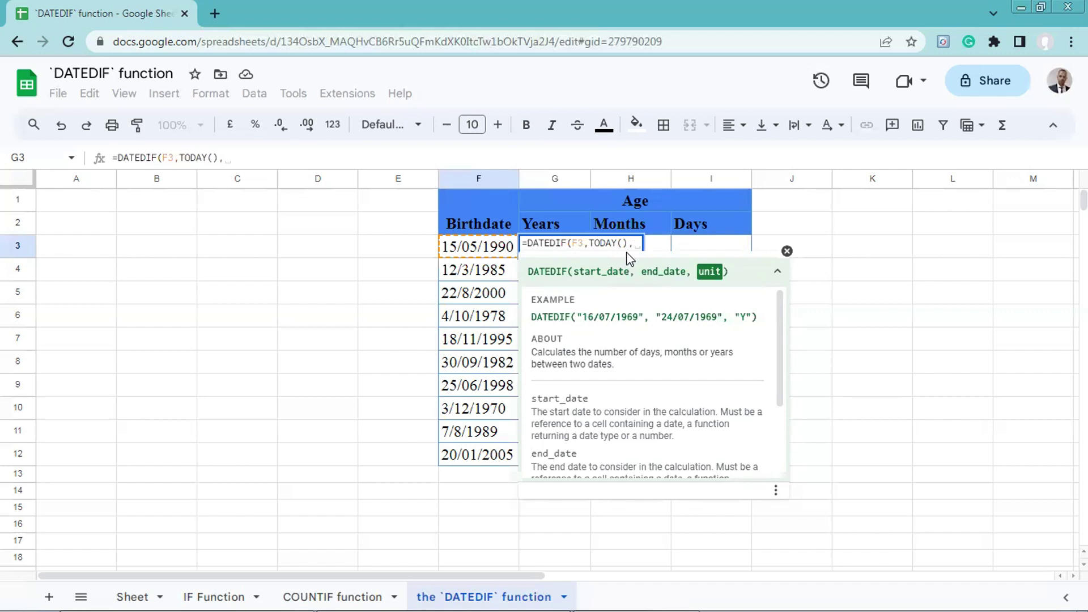
text(")
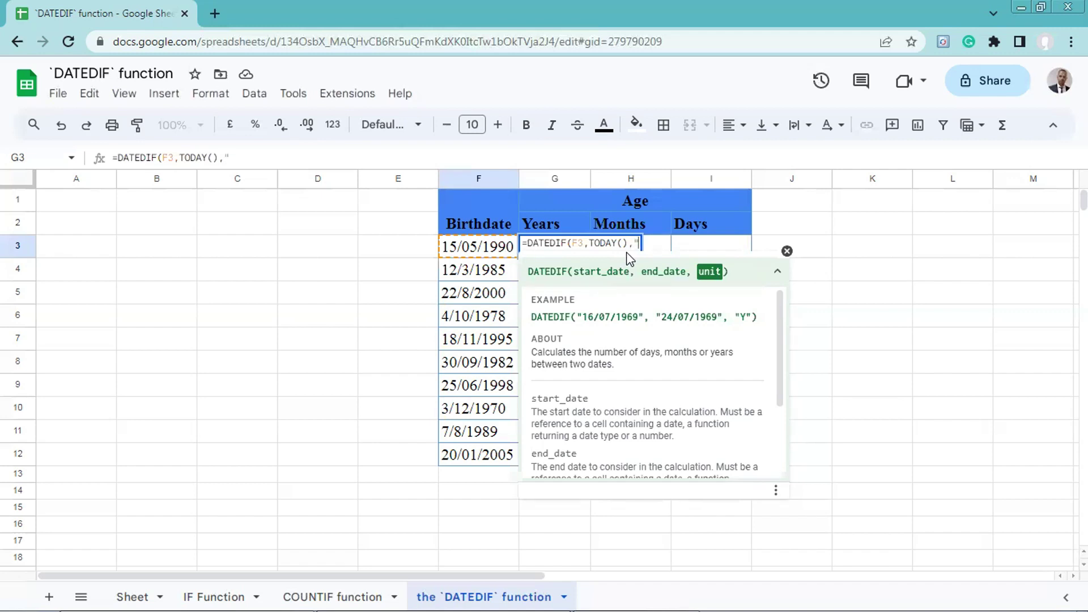
text(y")
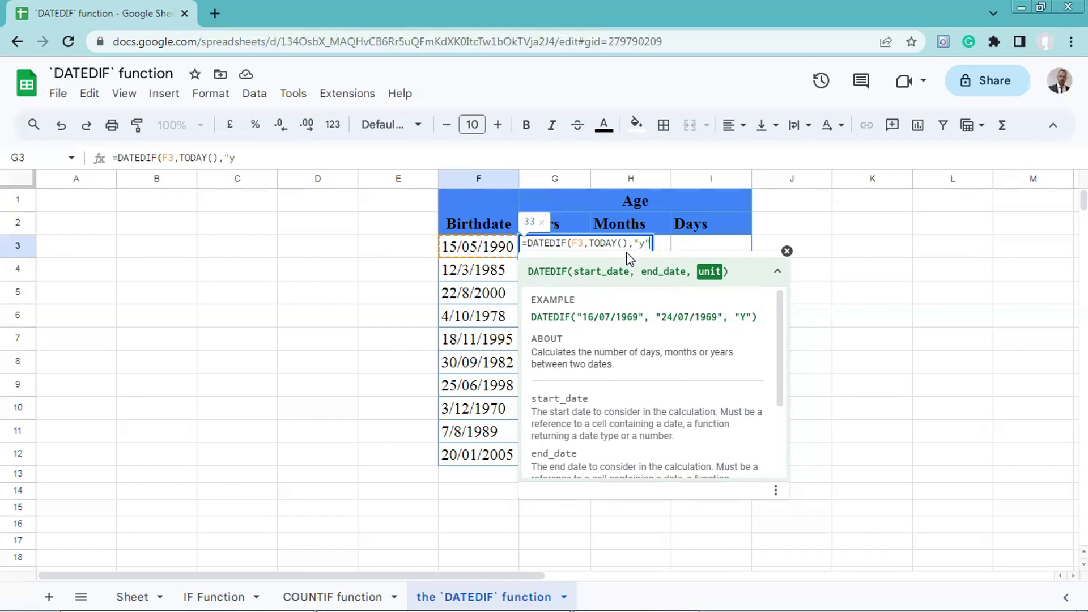
text())
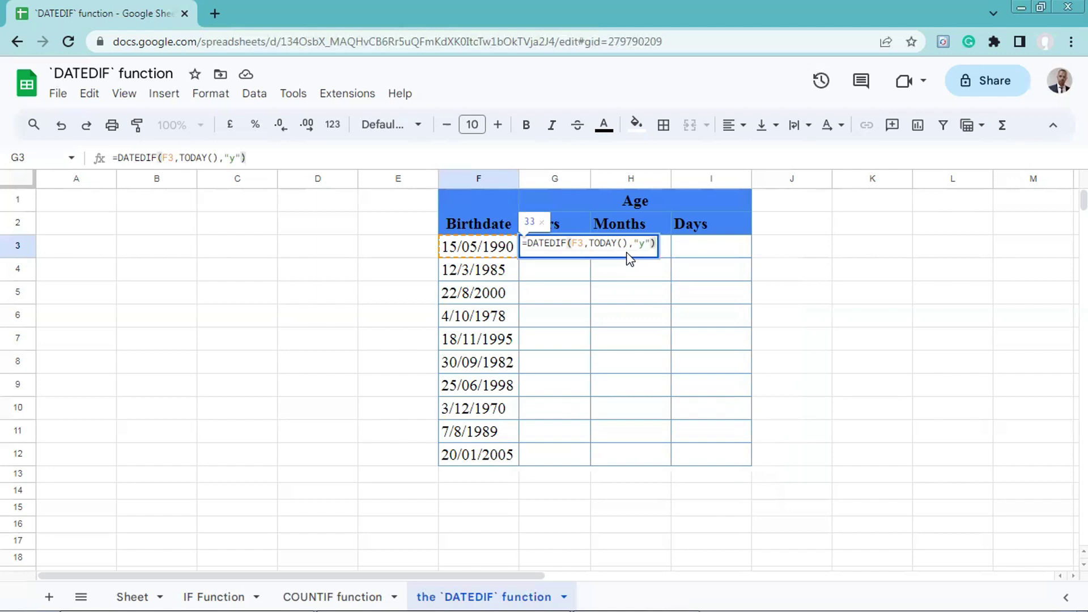
key(Return)
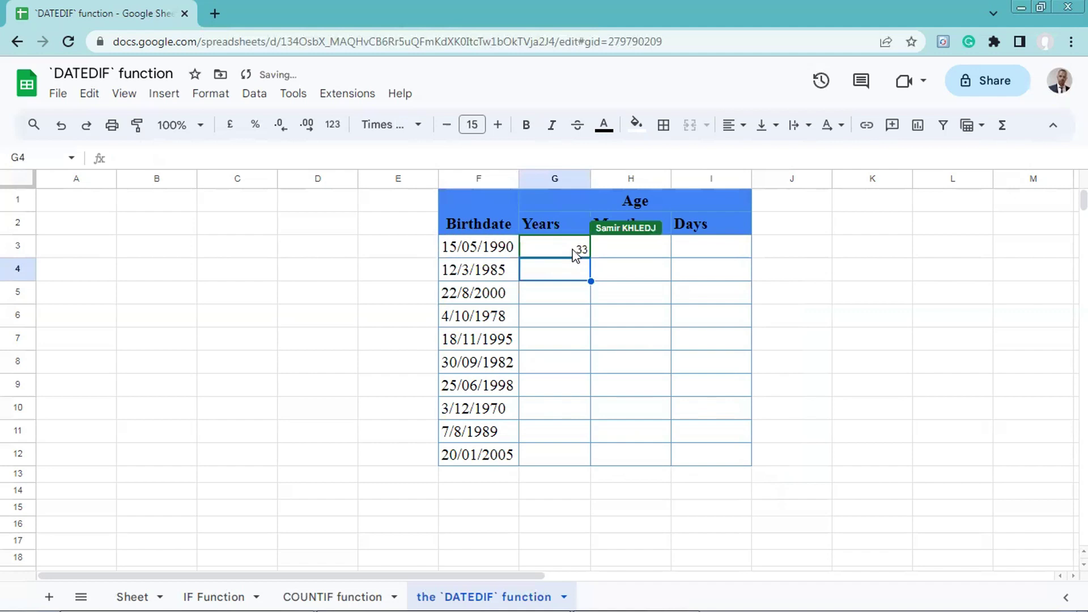
Accept the suggested DATEDIF formula in H3 and change its unit from "y" to "m", giving 1486.
click(575, 255)
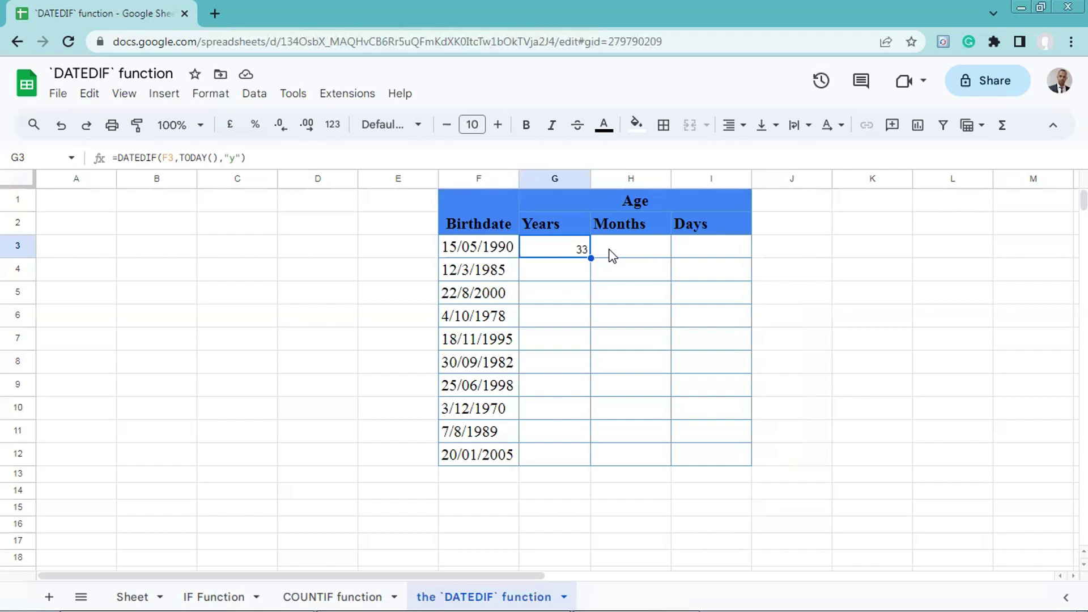
click(647, 256)
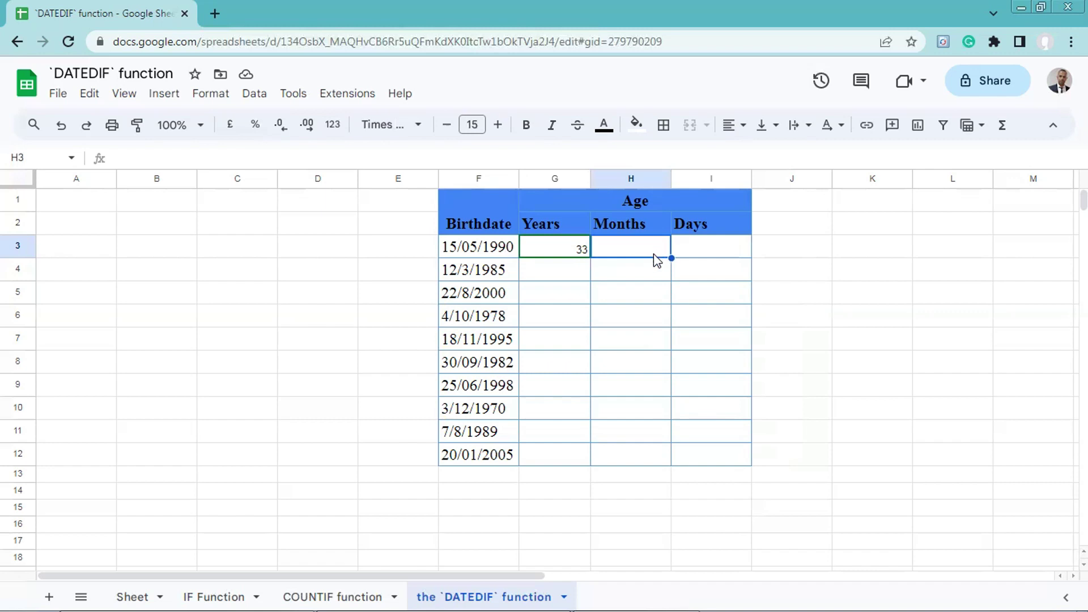
text(=)
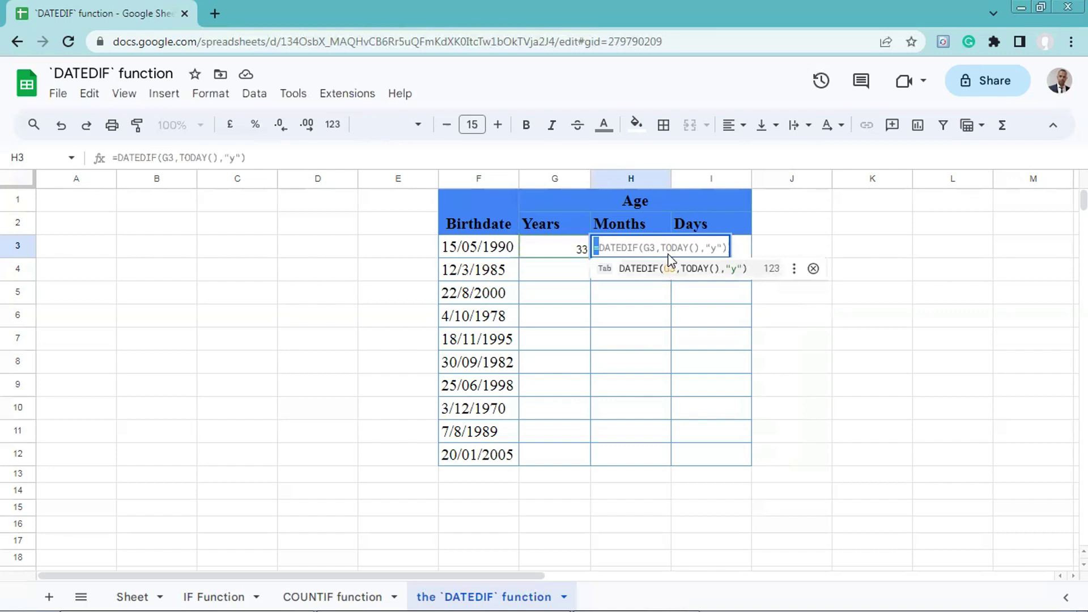
key(Tab)
double_click(663, 247)
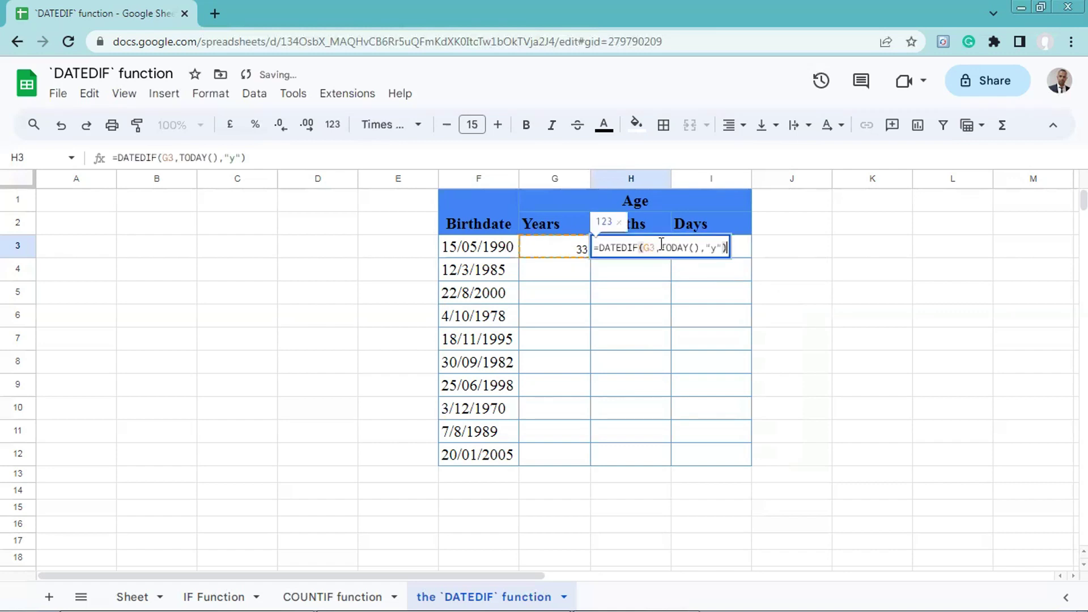
click(720, 248)
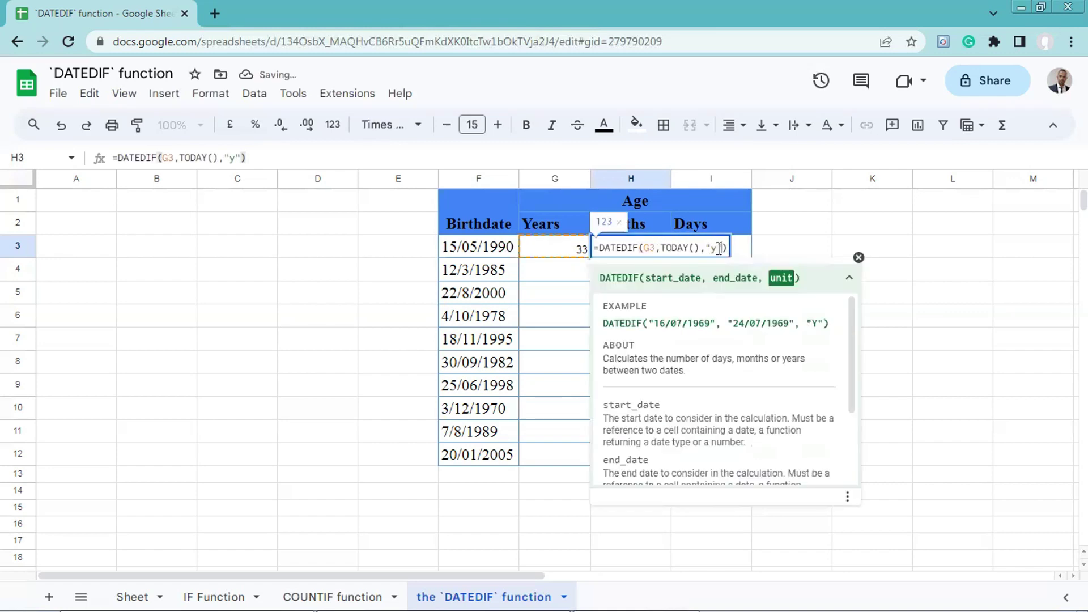
double_click(713, 250)
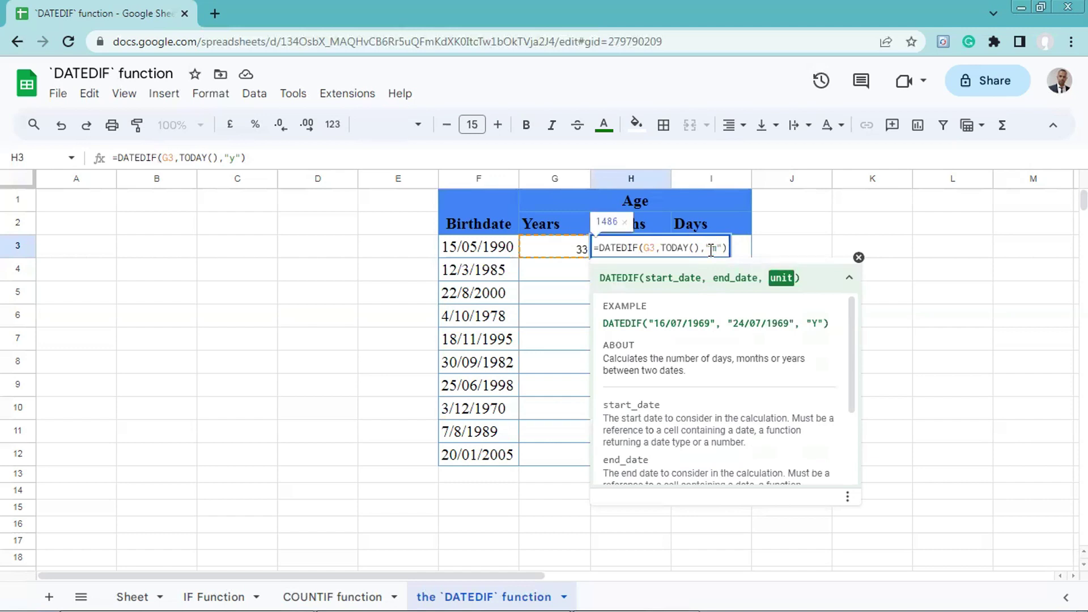
text(m)
key(Return)
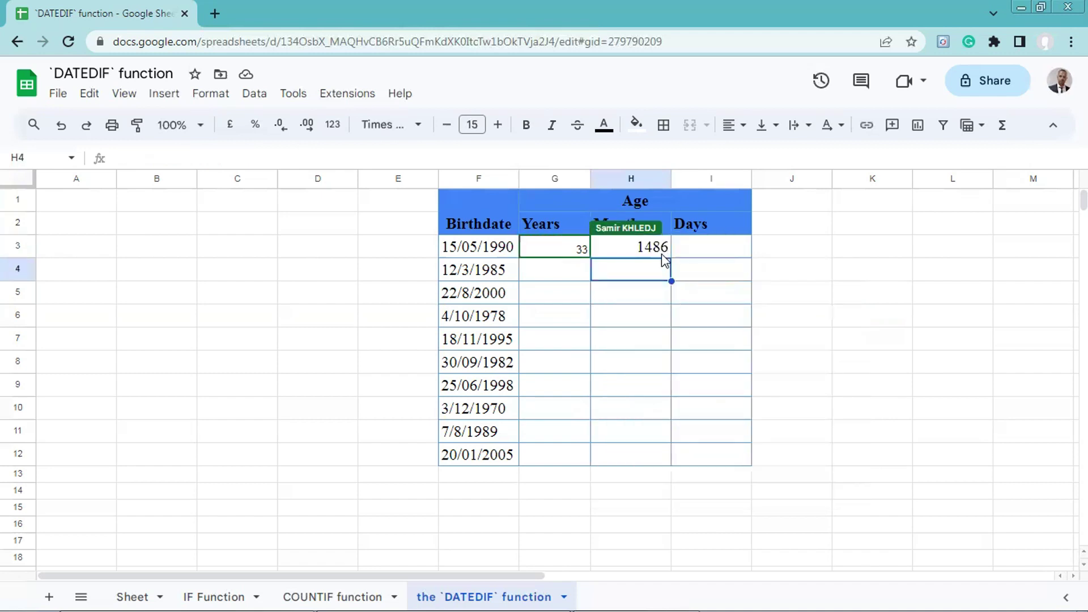
Enter =DATEDIF(F3,TODAY(),"d") in I3, returning 12267 days since the 15/05/1990 birthdate.
double_click(700, 248)
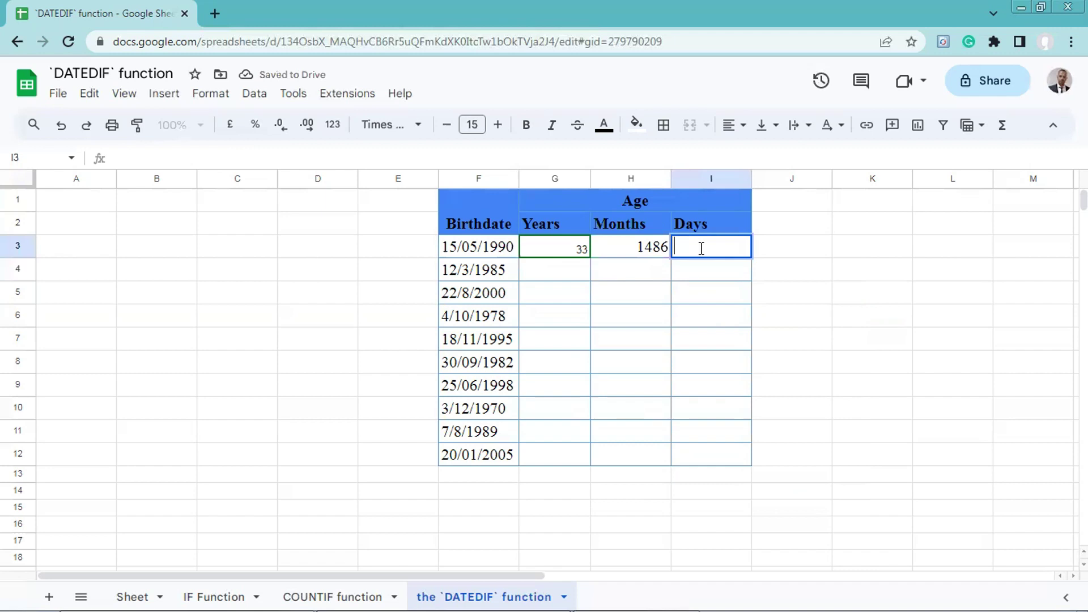
text(=)
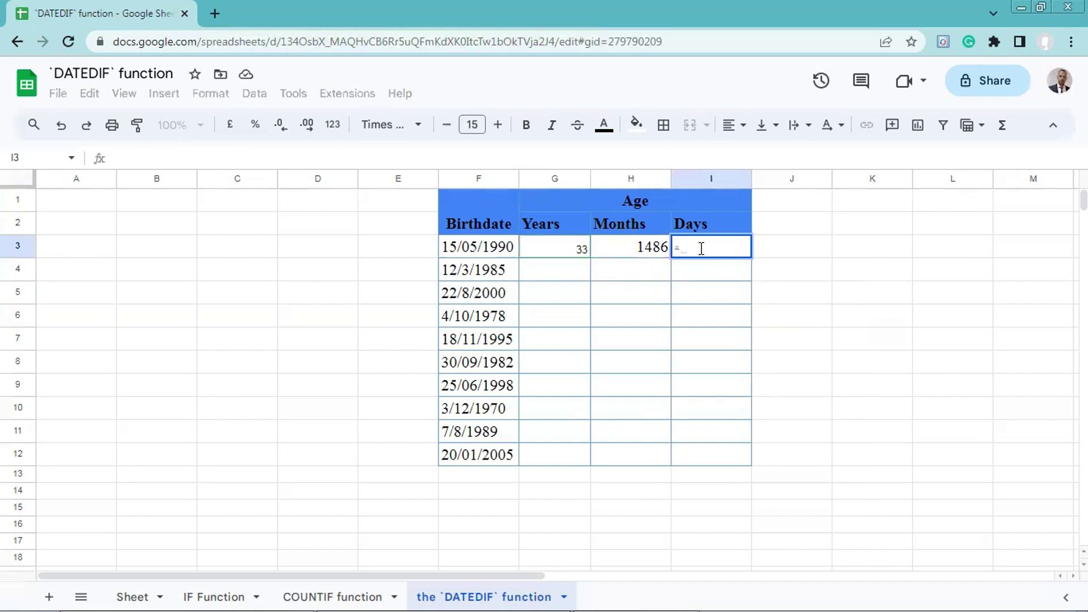
text(da)
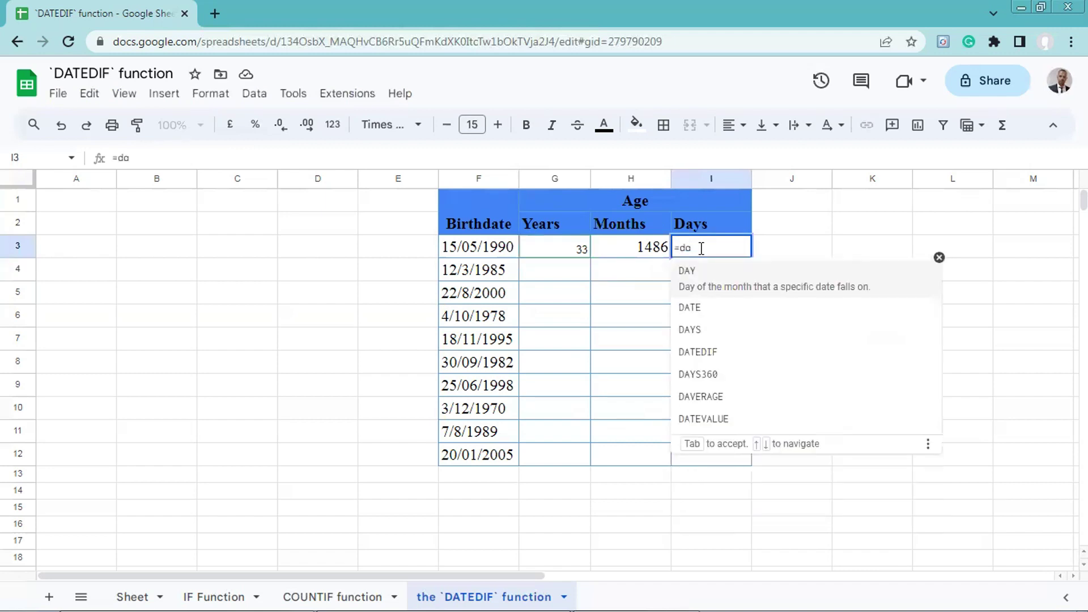
text(yt)
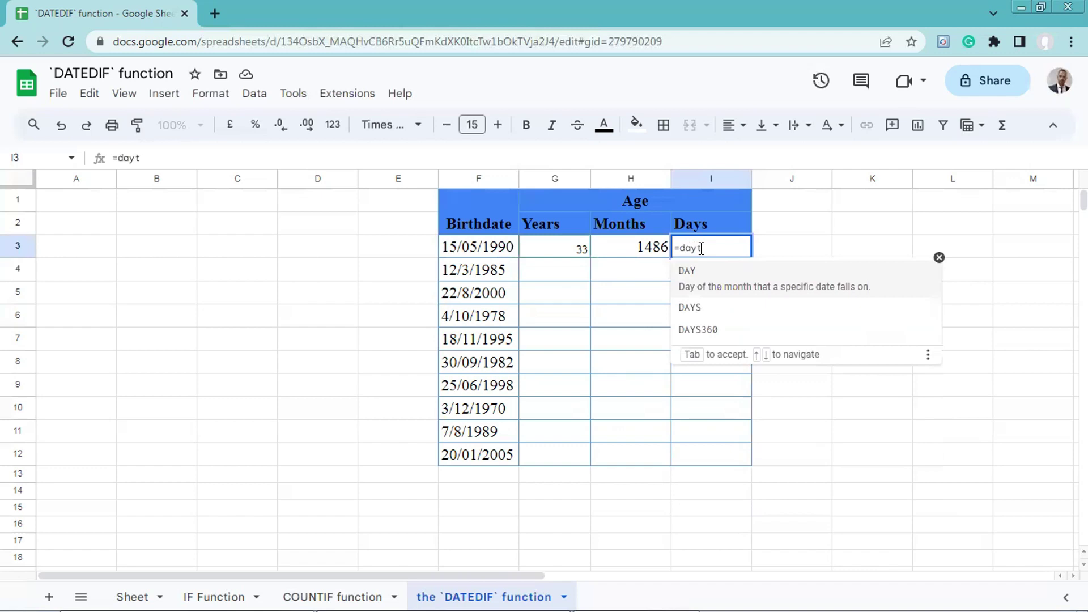
key(BackSpace)
key(BackSpace)
key(BackSpace)
key(BackSpace)
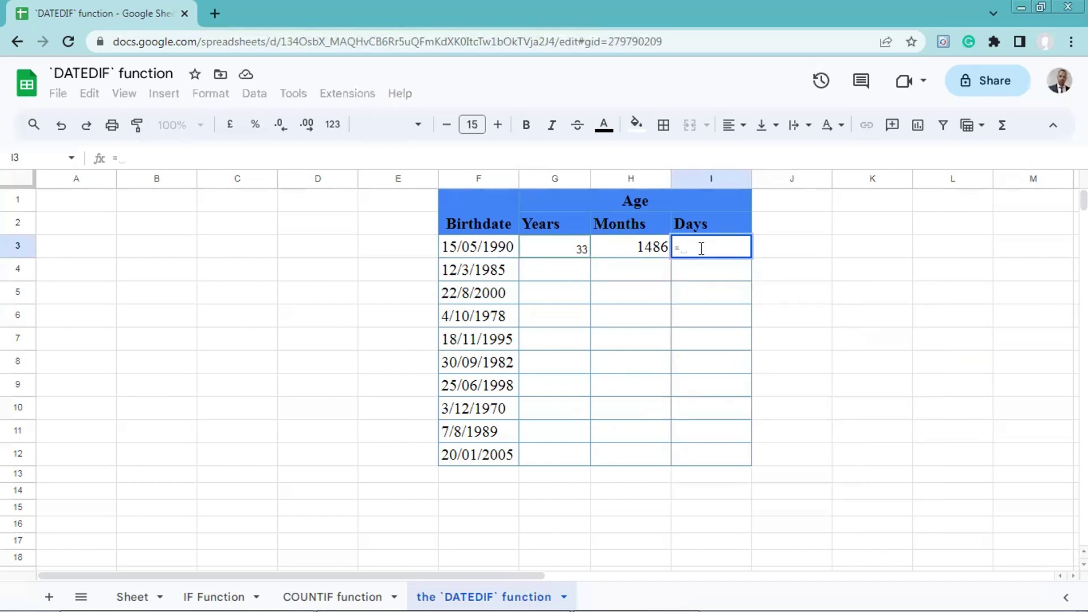
text(D)
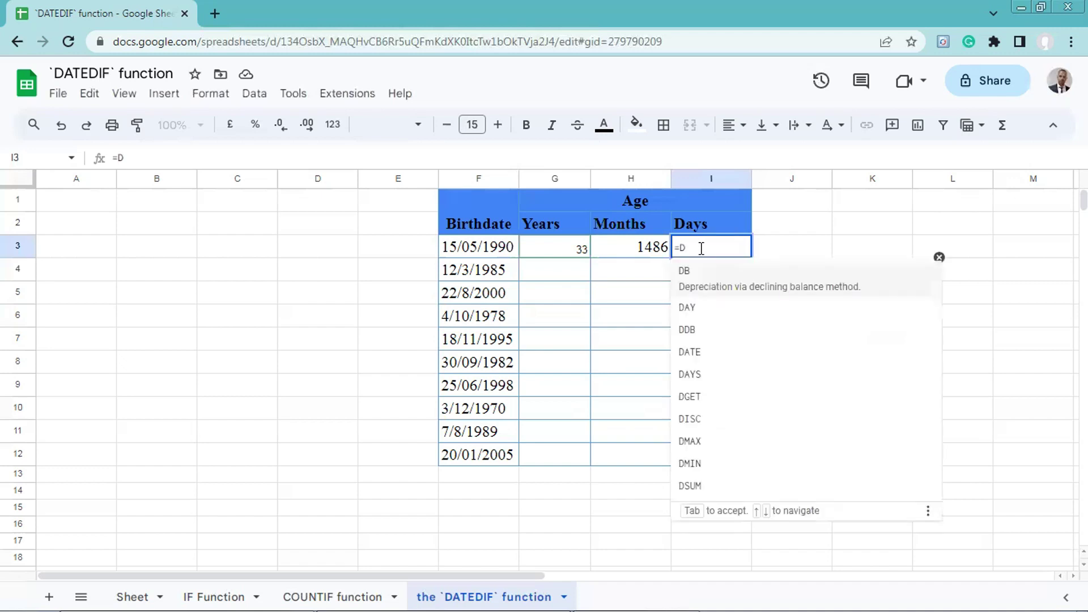
text(A)
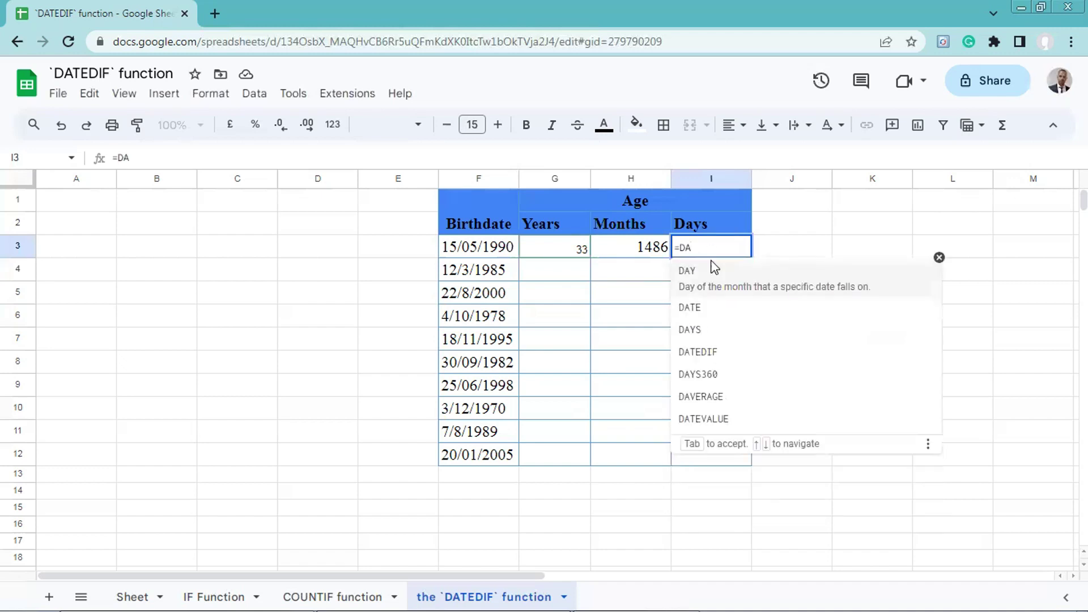
click(713, 358)
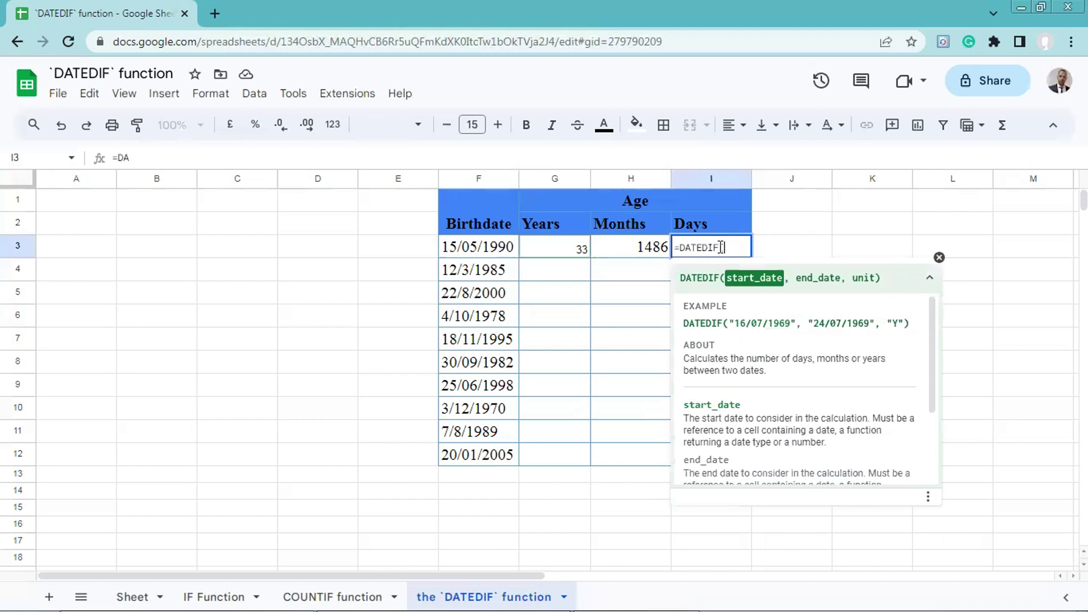
click(486, 254)
text(?)
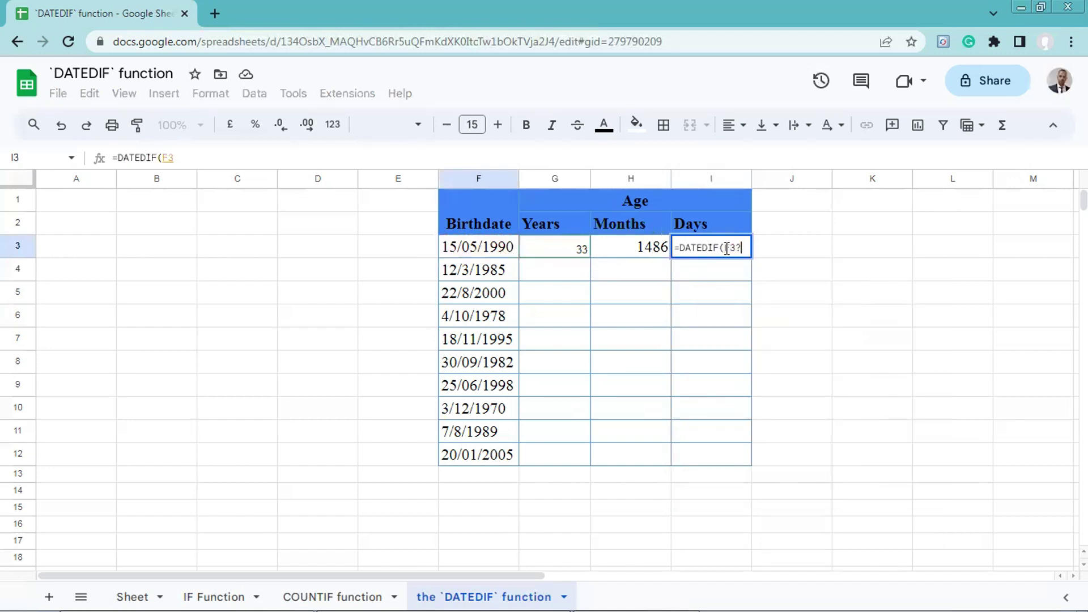
key(BackSpace)
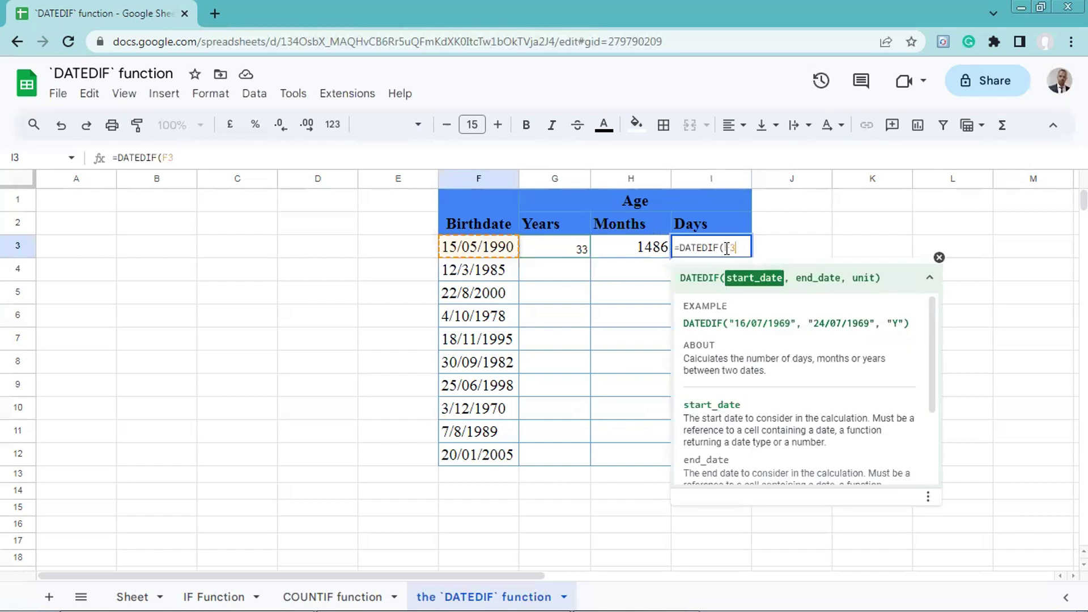
text(,)
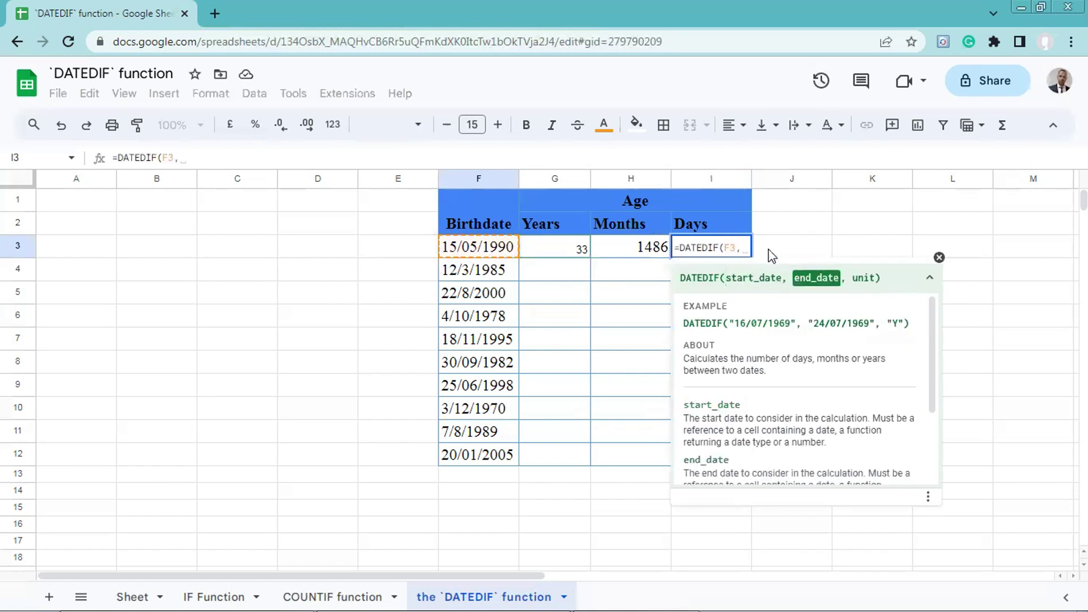
text(toda)
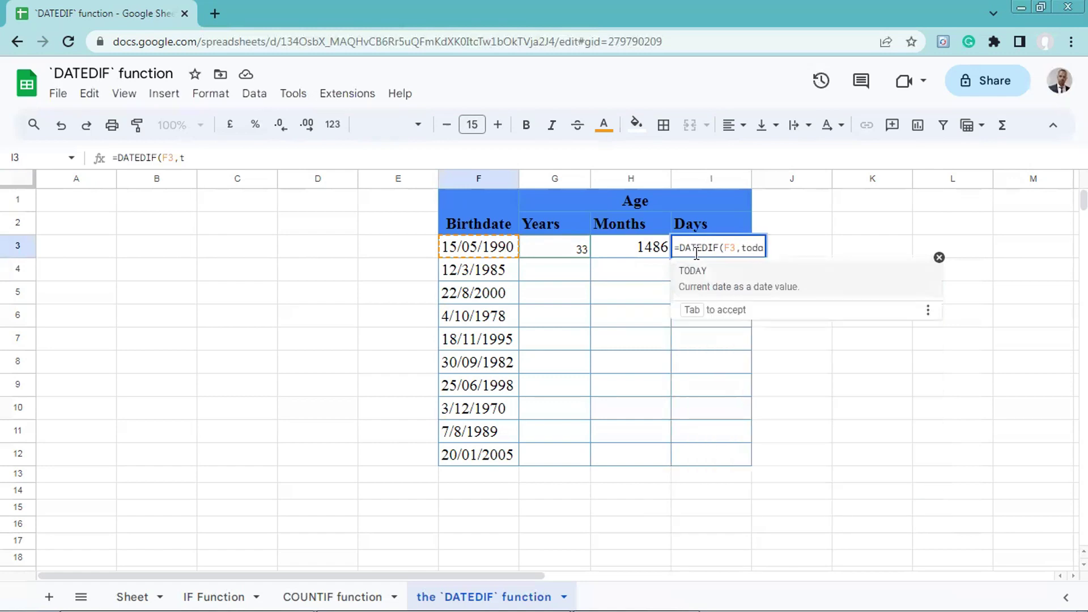
click(697, 283)
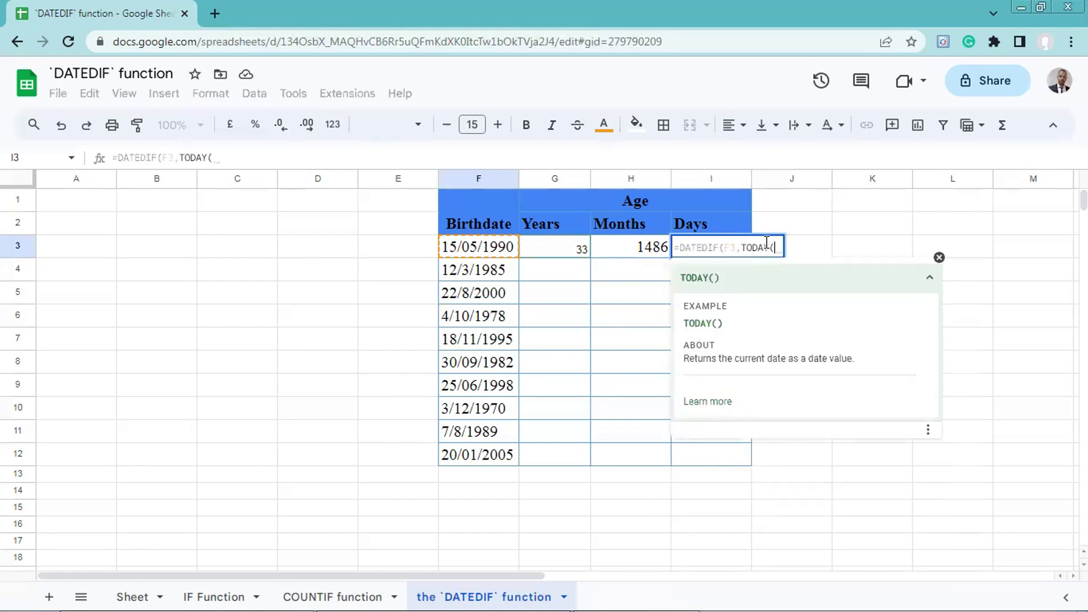
text())
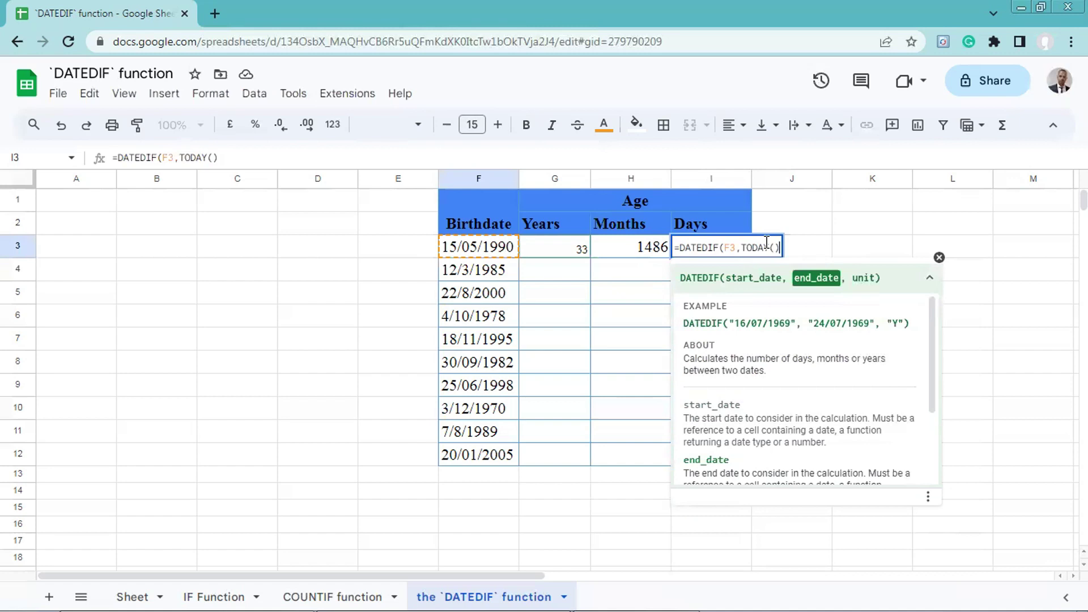
text(,)
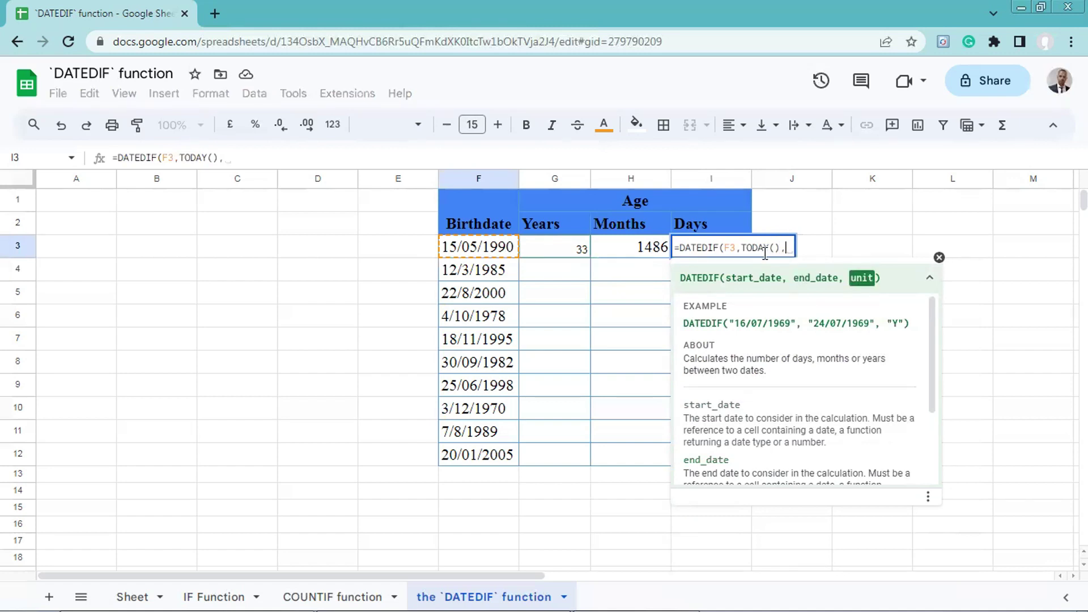
text("d)
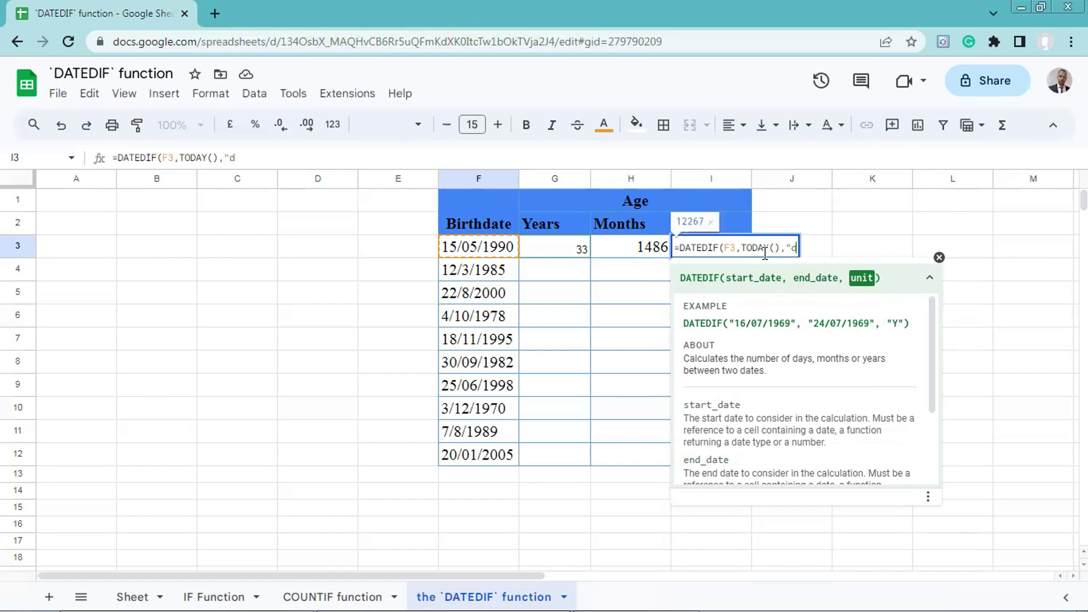
text("))
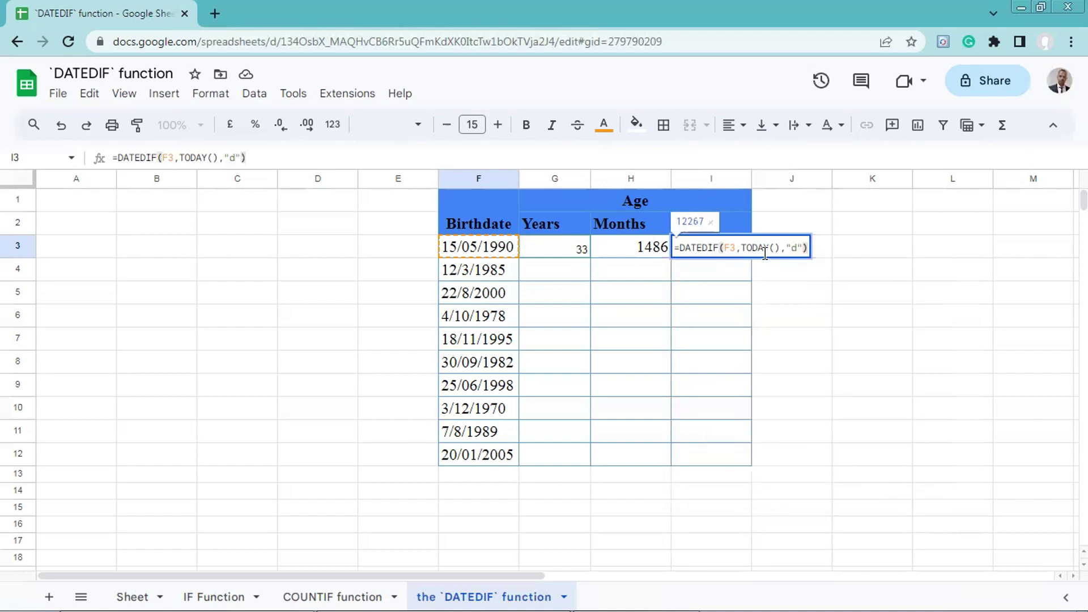
key(Return)
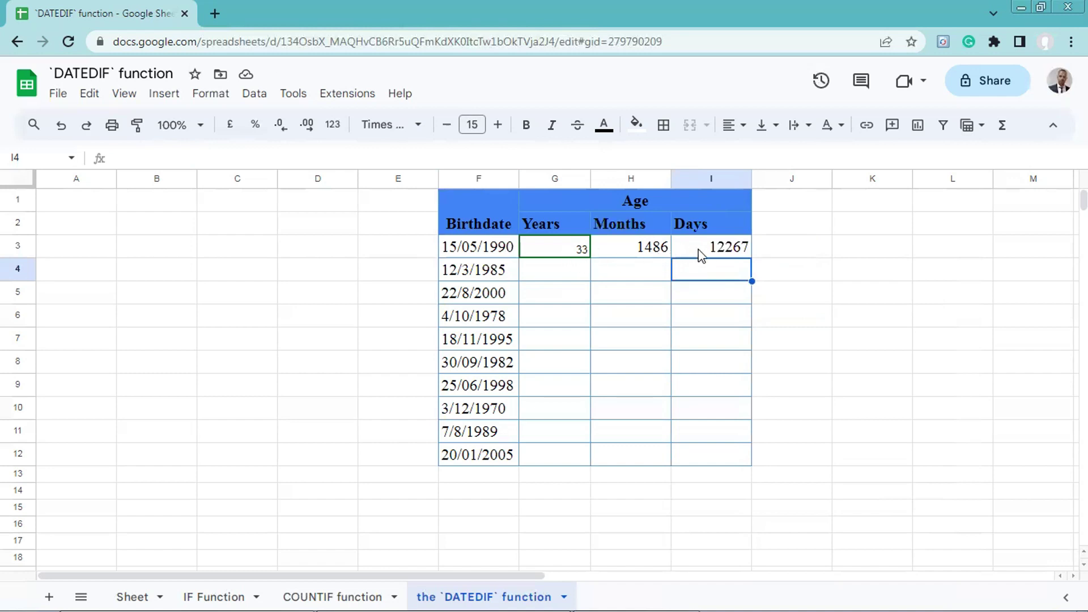
Fill the Years, Months and Days formulas from G3, H3 and I3 down through row 12.
click(572, 249)
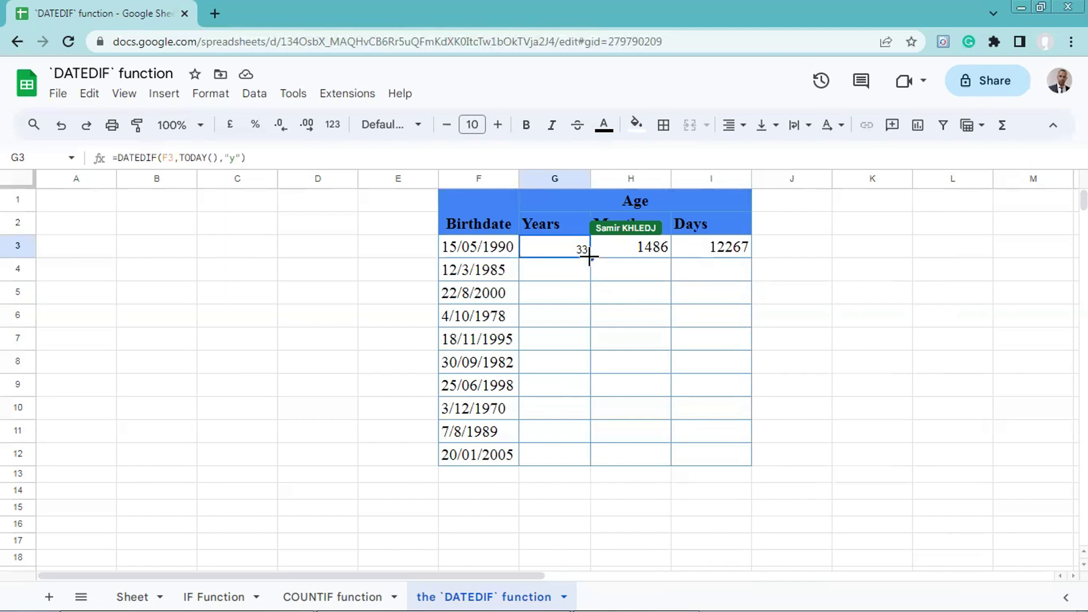
double_click(590, 258)
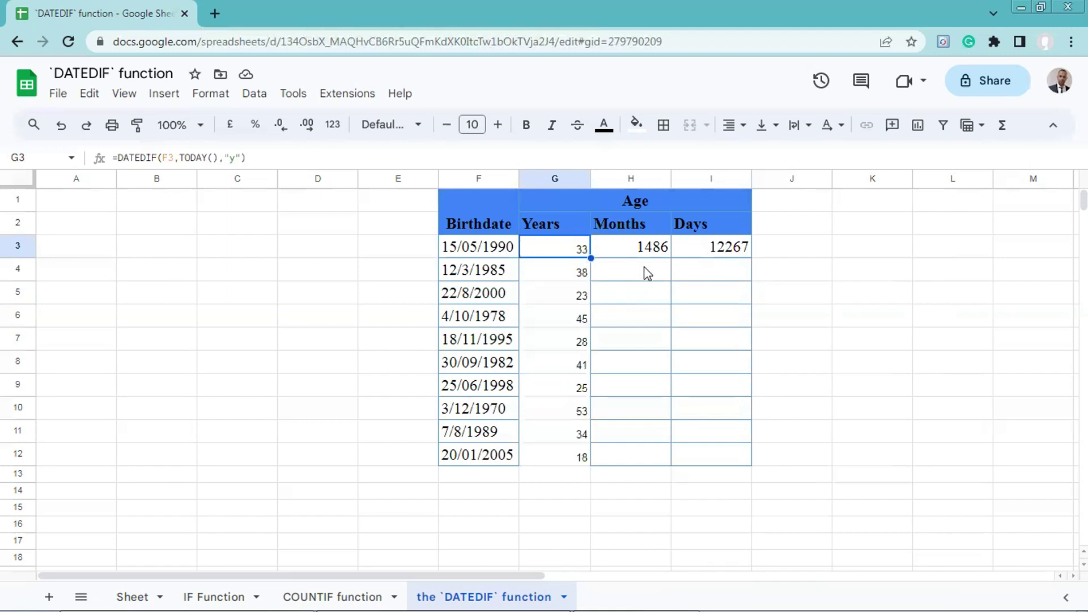
click(660, 253)
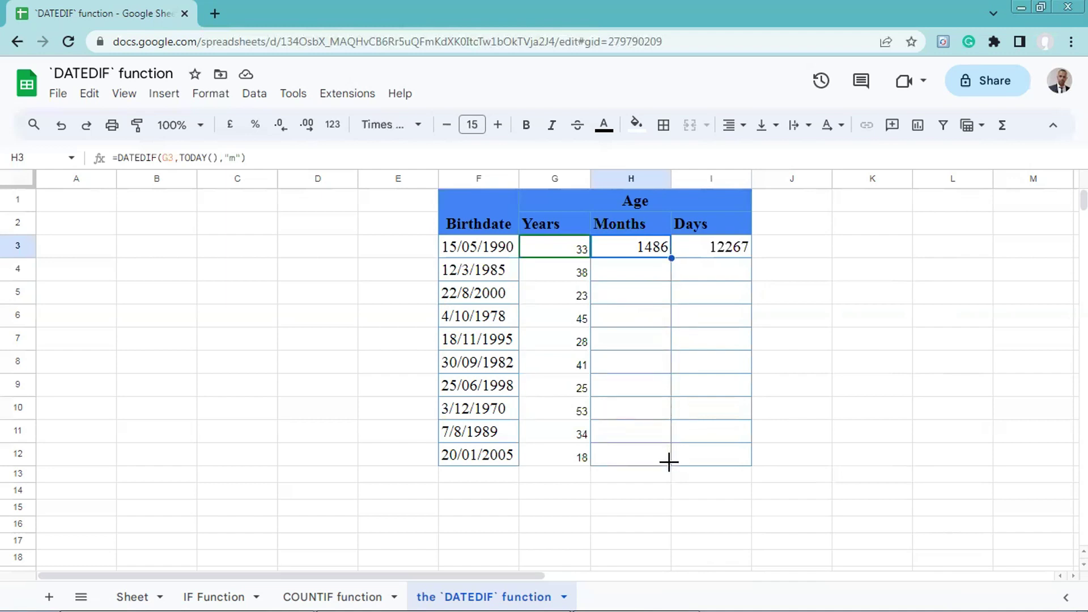
drag(671, 258, 669, 462)
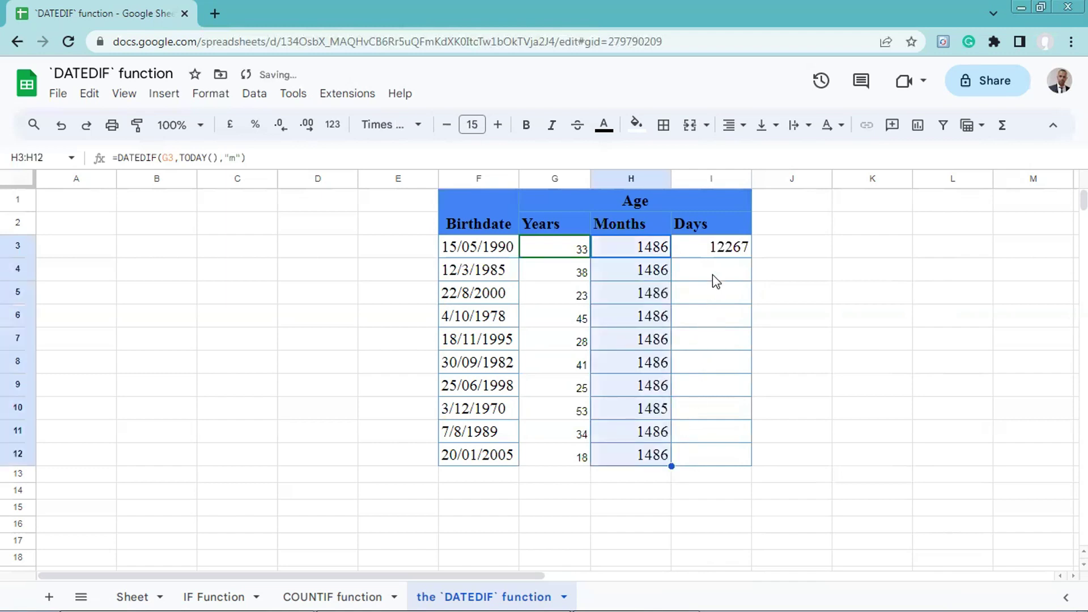
click(732, 253)
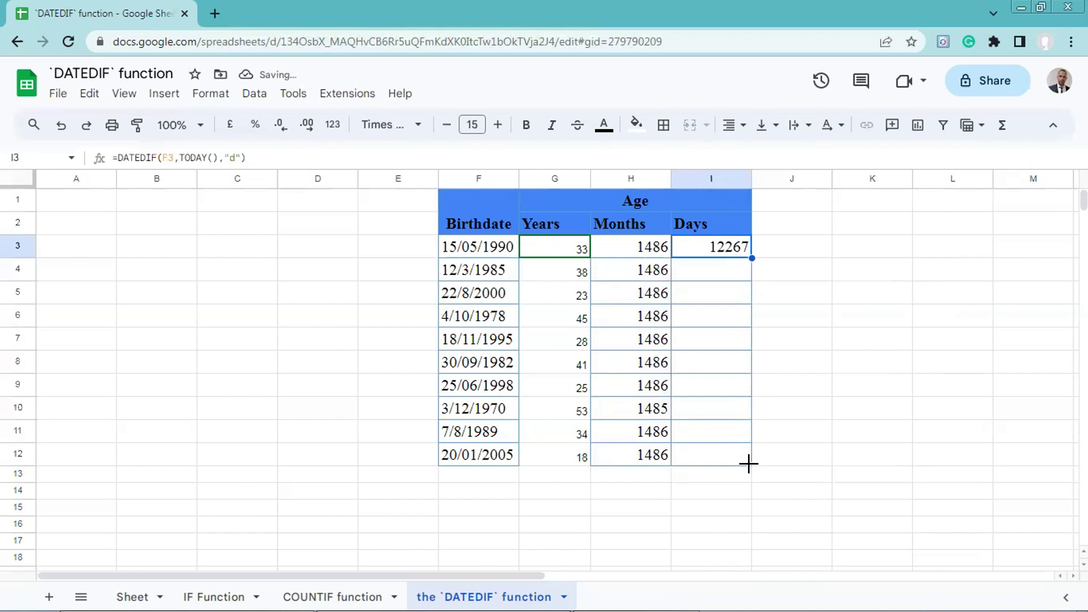
drag(751, 435, 752, 454)
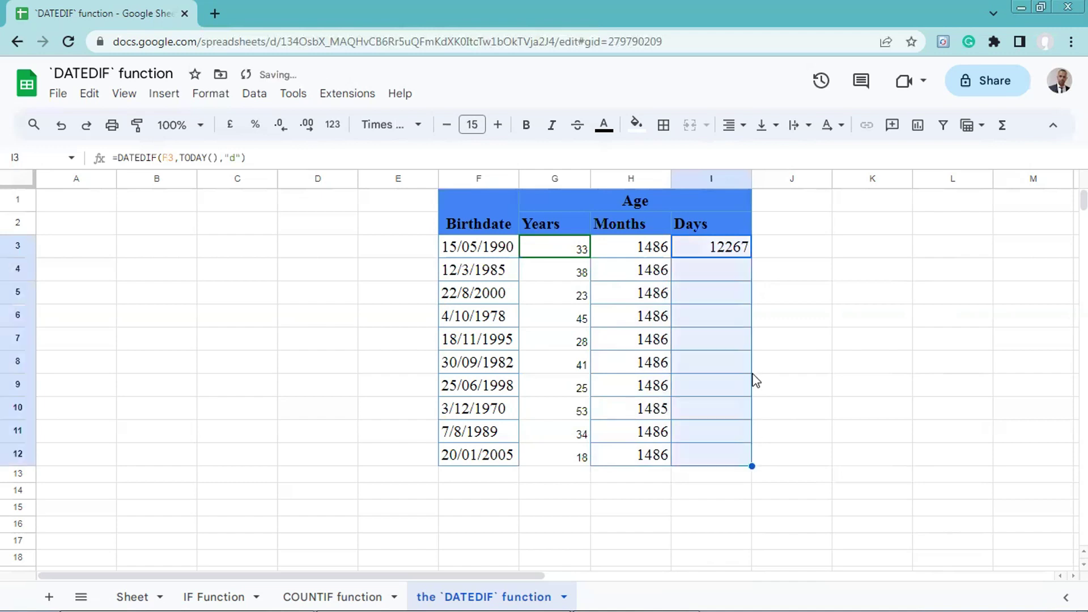
click(683, 322)
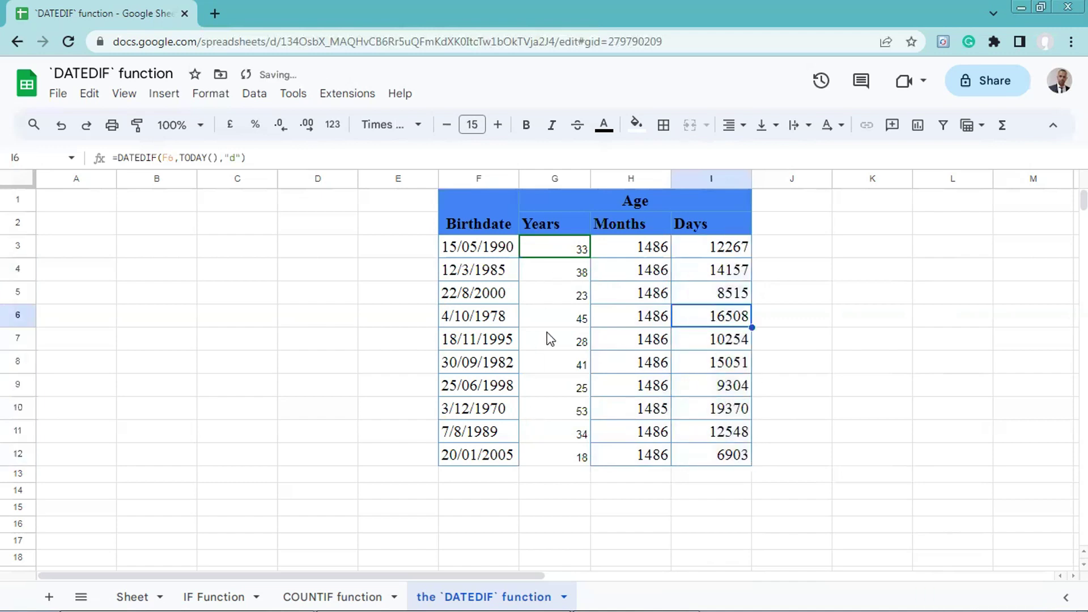